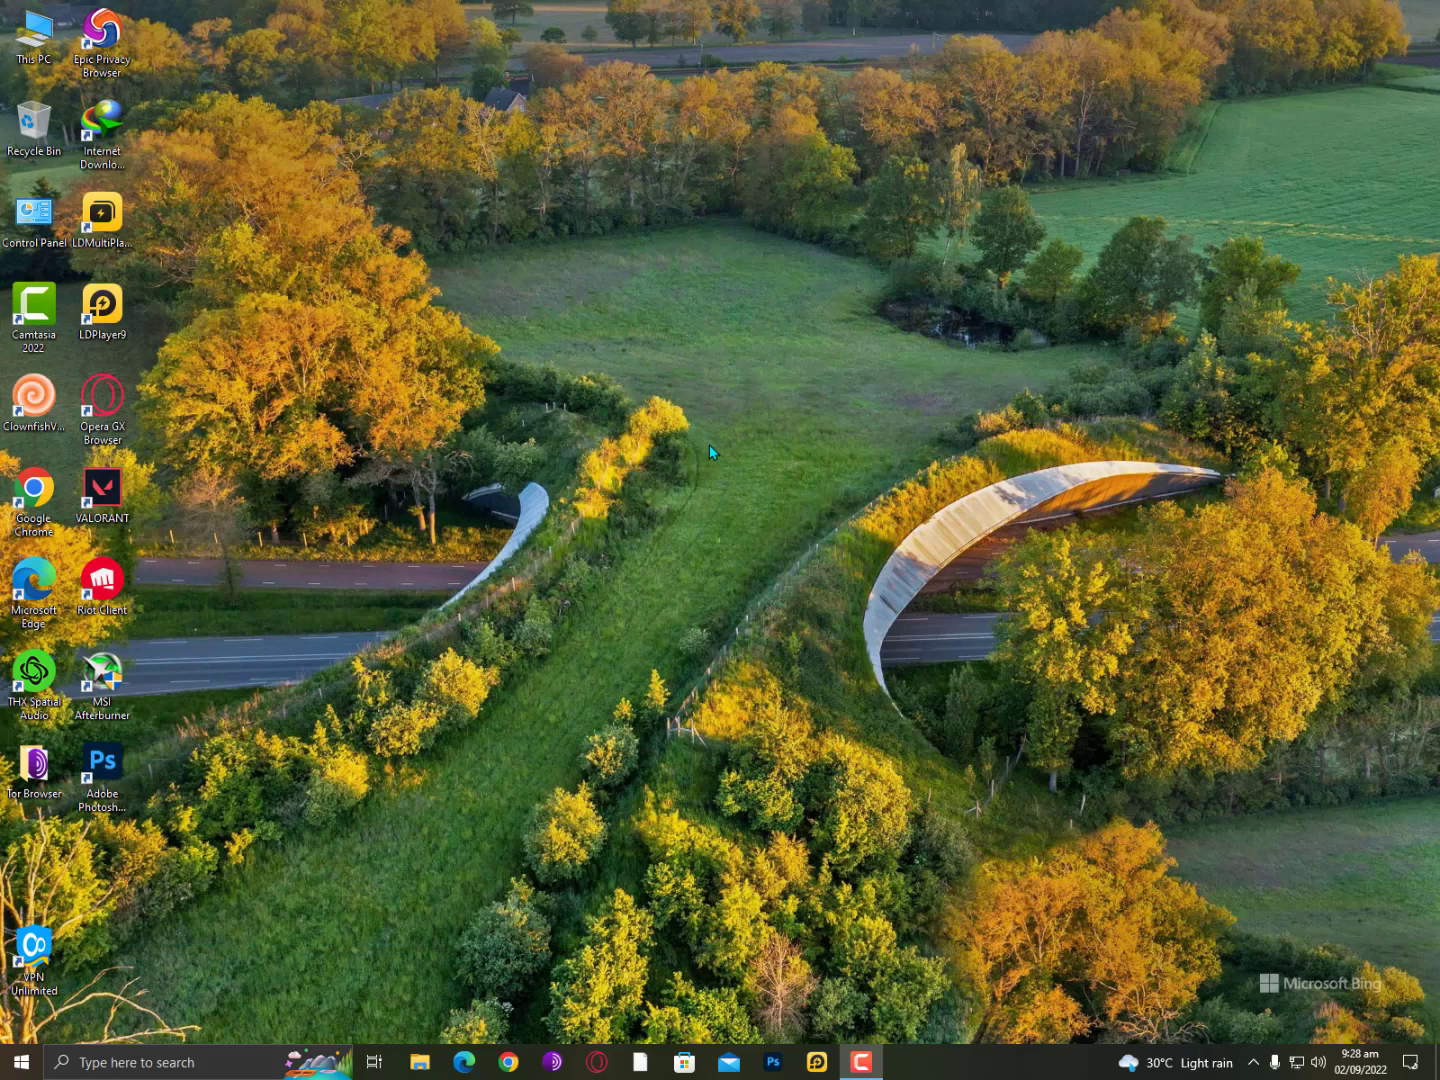
Peek at the hidden tray icons and hide them again while waiting for Riot Client.
click(1253, 1062)
click(1219, 991)
Launch Riot Client from the desktop shortcut and show the account menu.
double_click(102, 585)
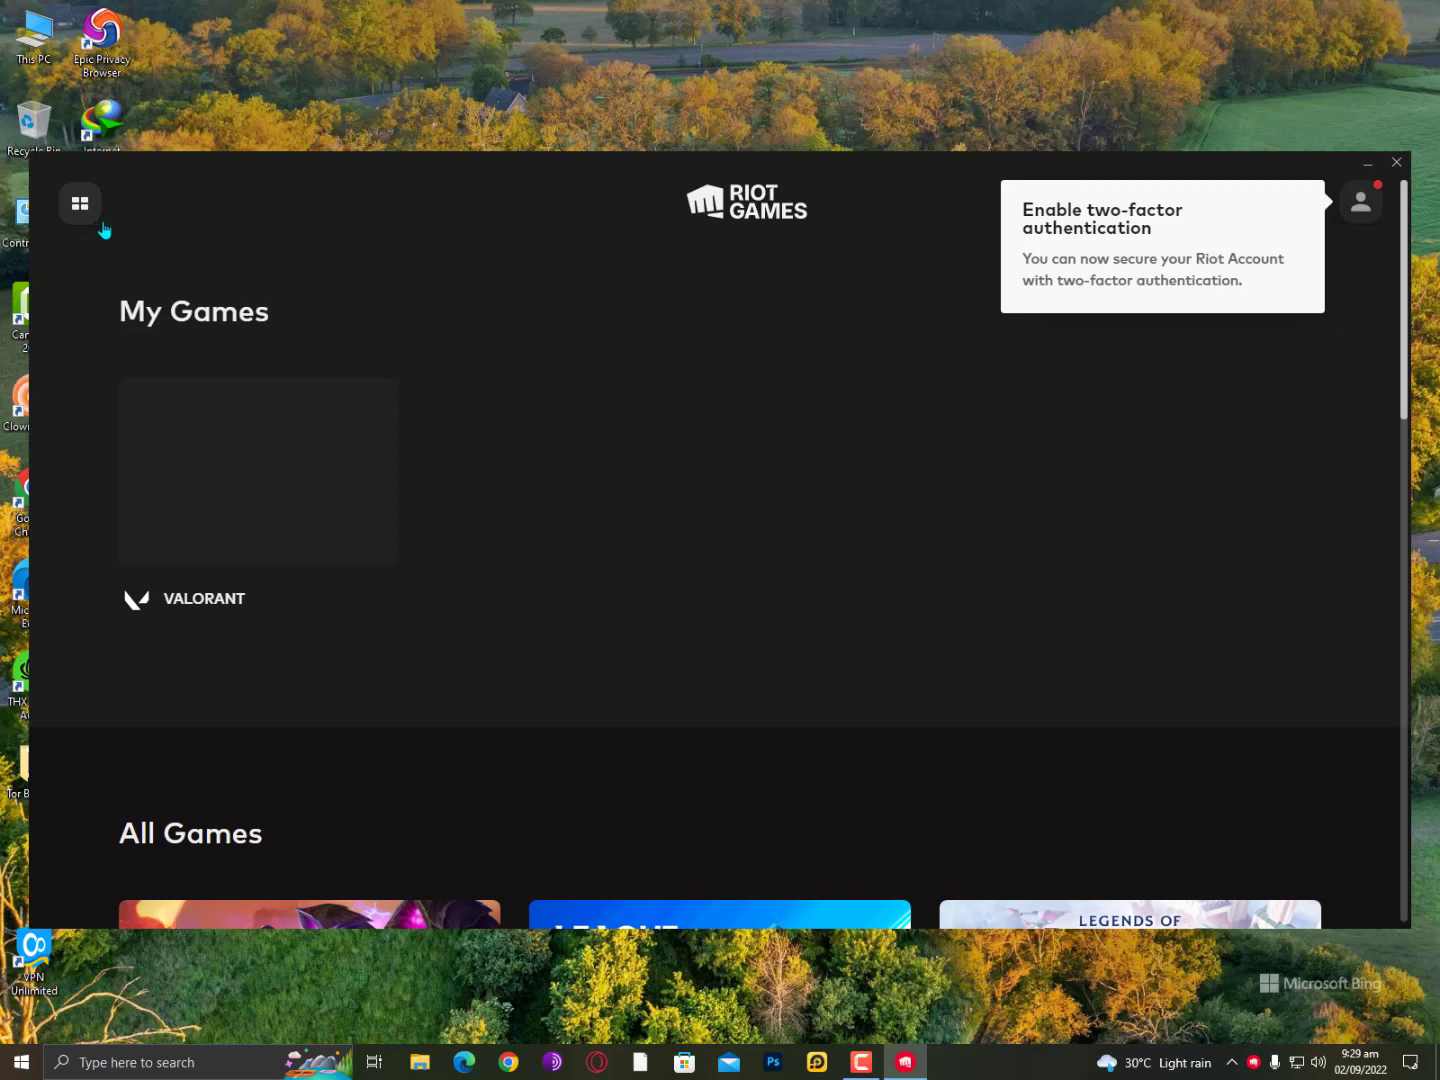
click(1361, 204)
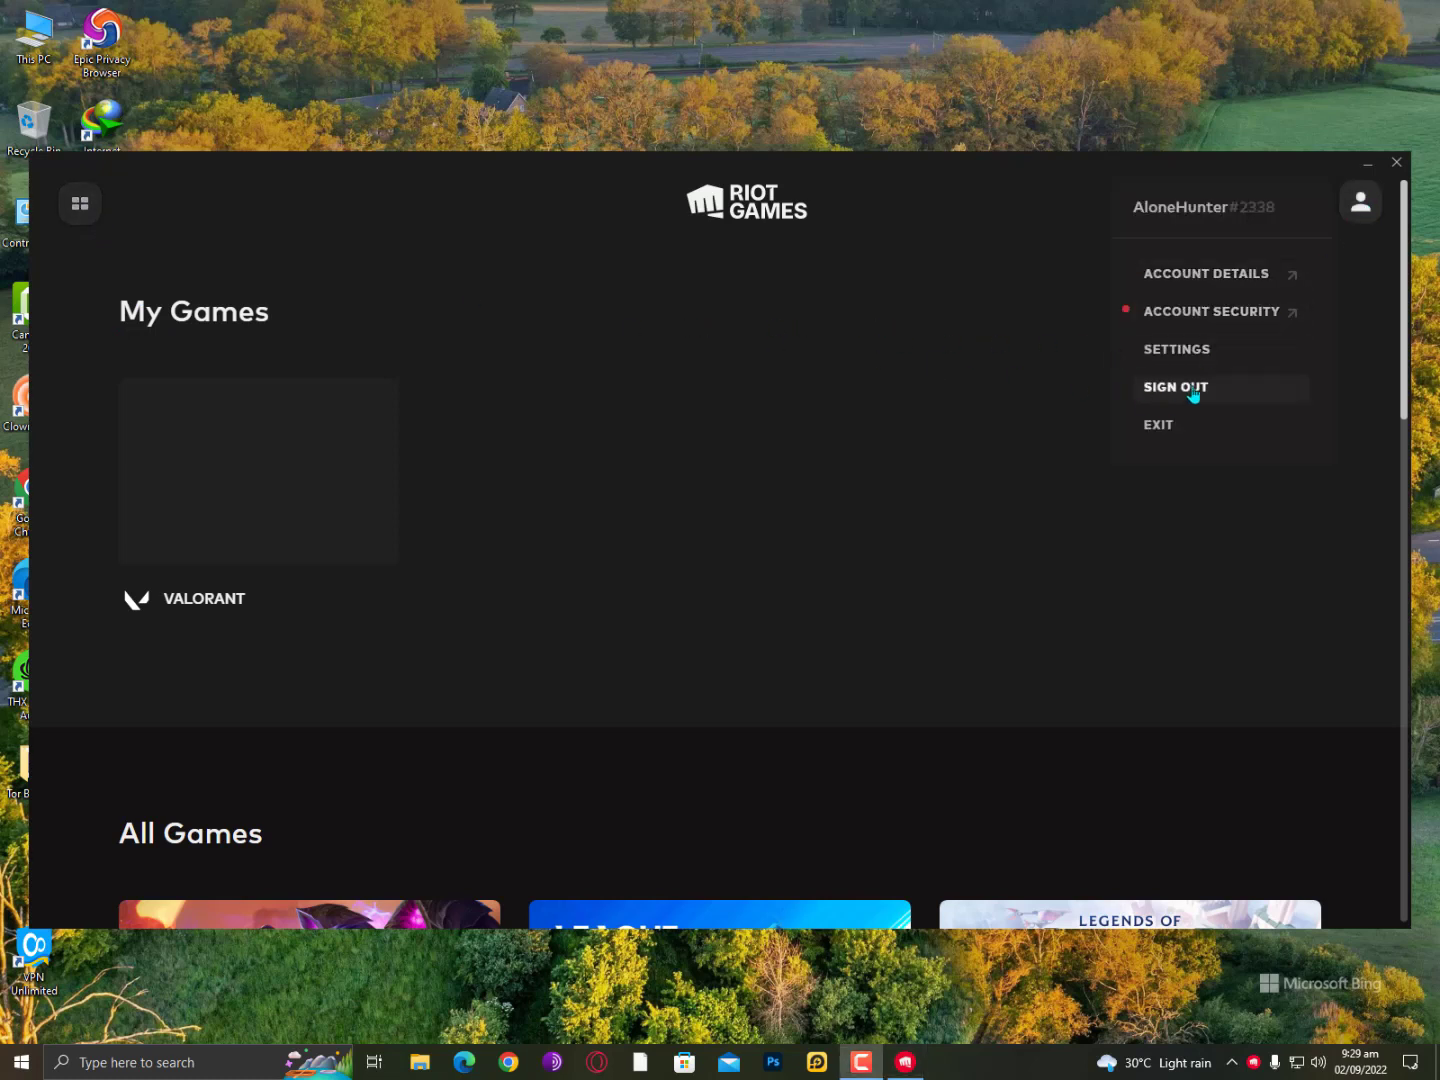
Run a VALORANT repair check from Settings and acknowledge the Up-to-date result.
click(1244, 358)
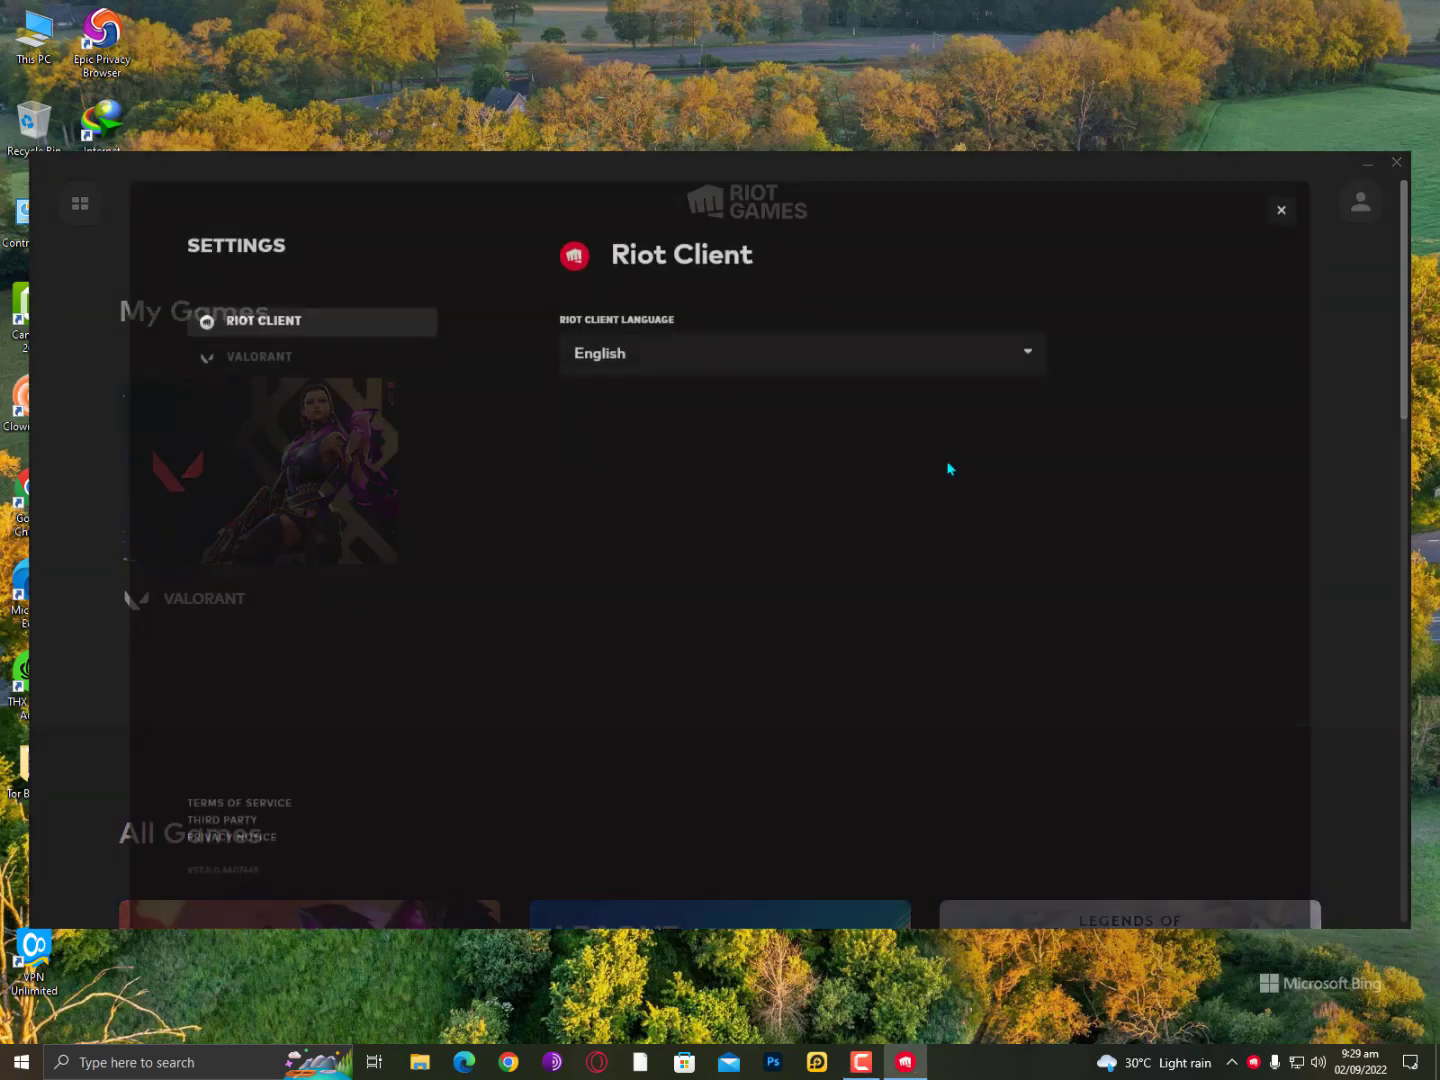
click(247, 360)
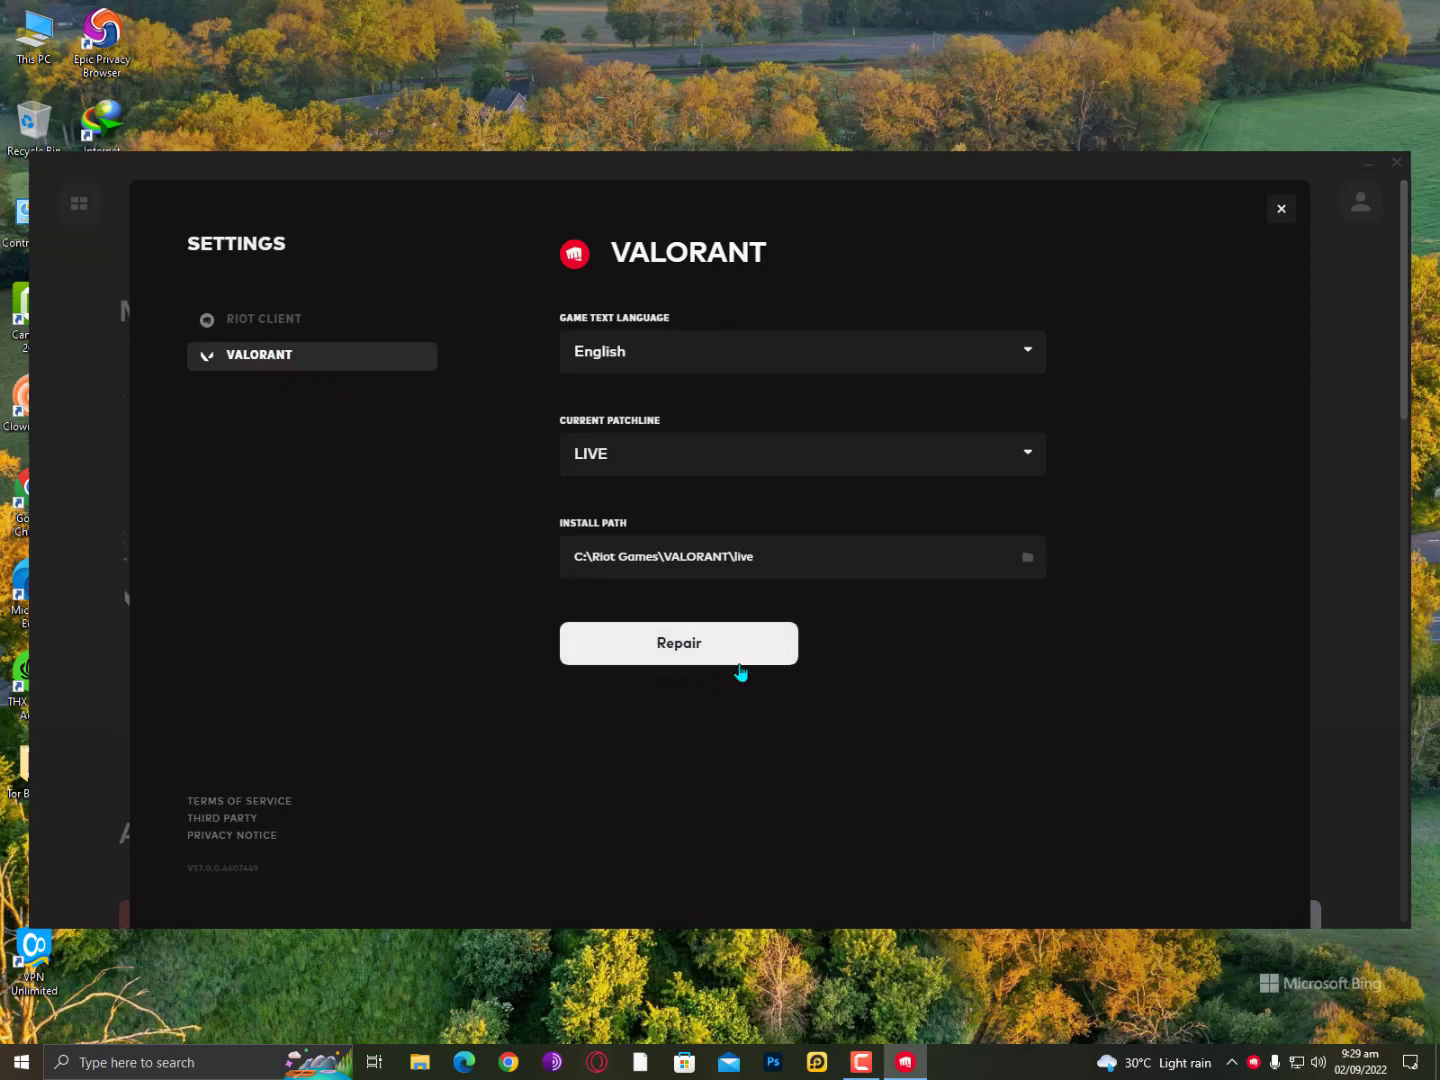
click(705, 657)
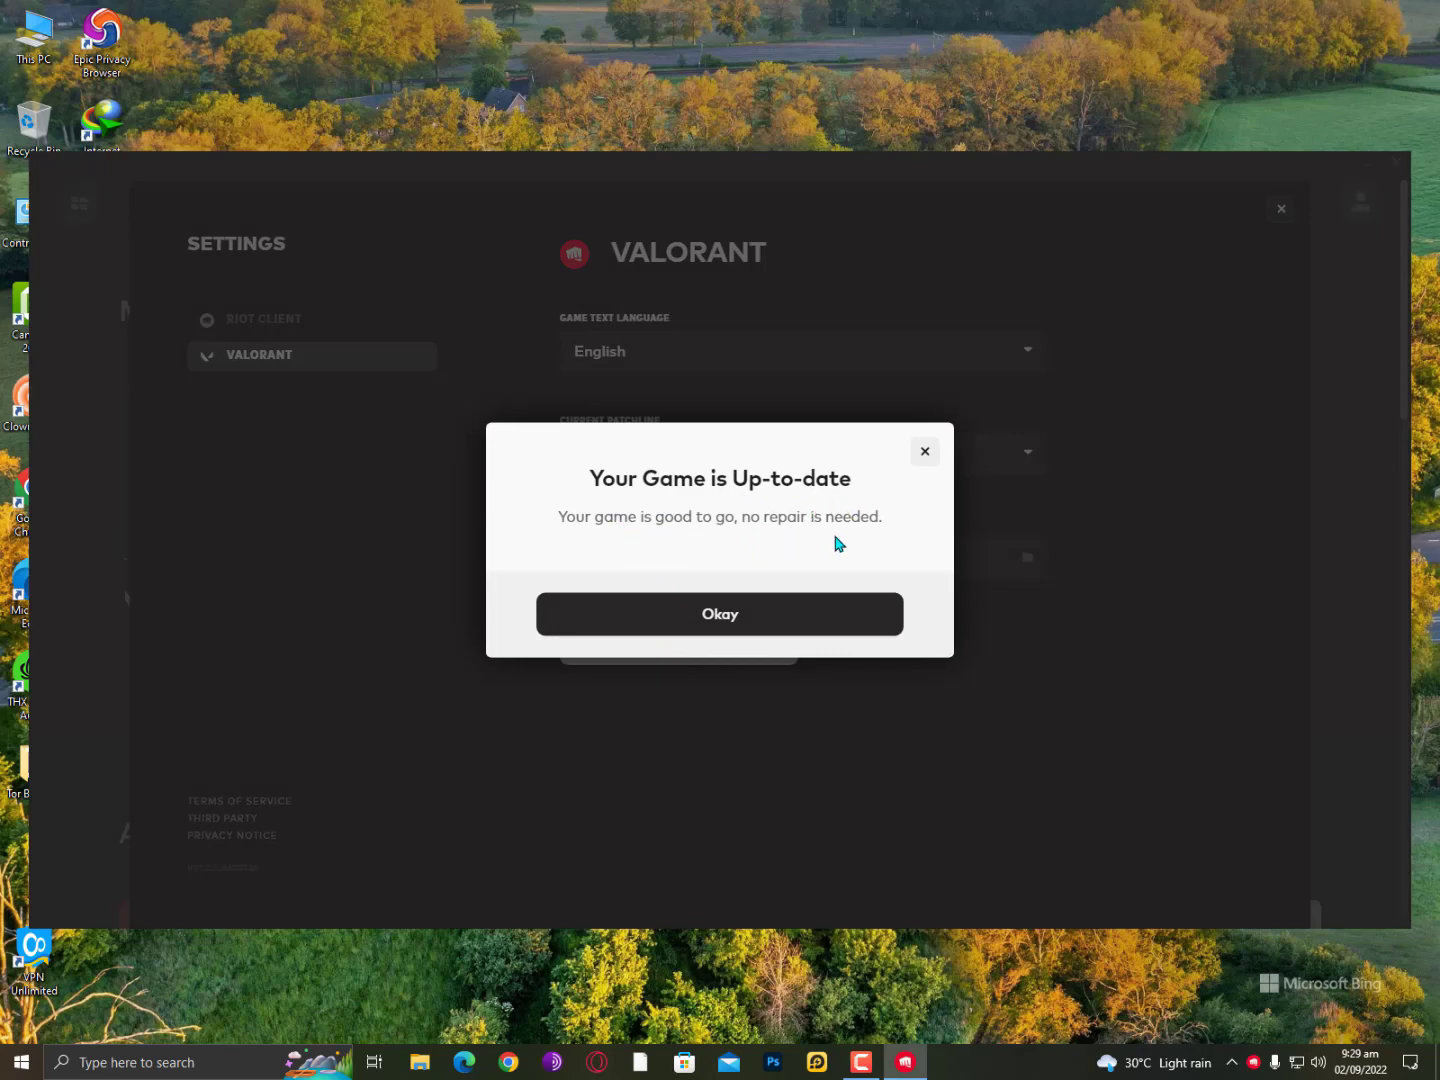
click(827, 630)
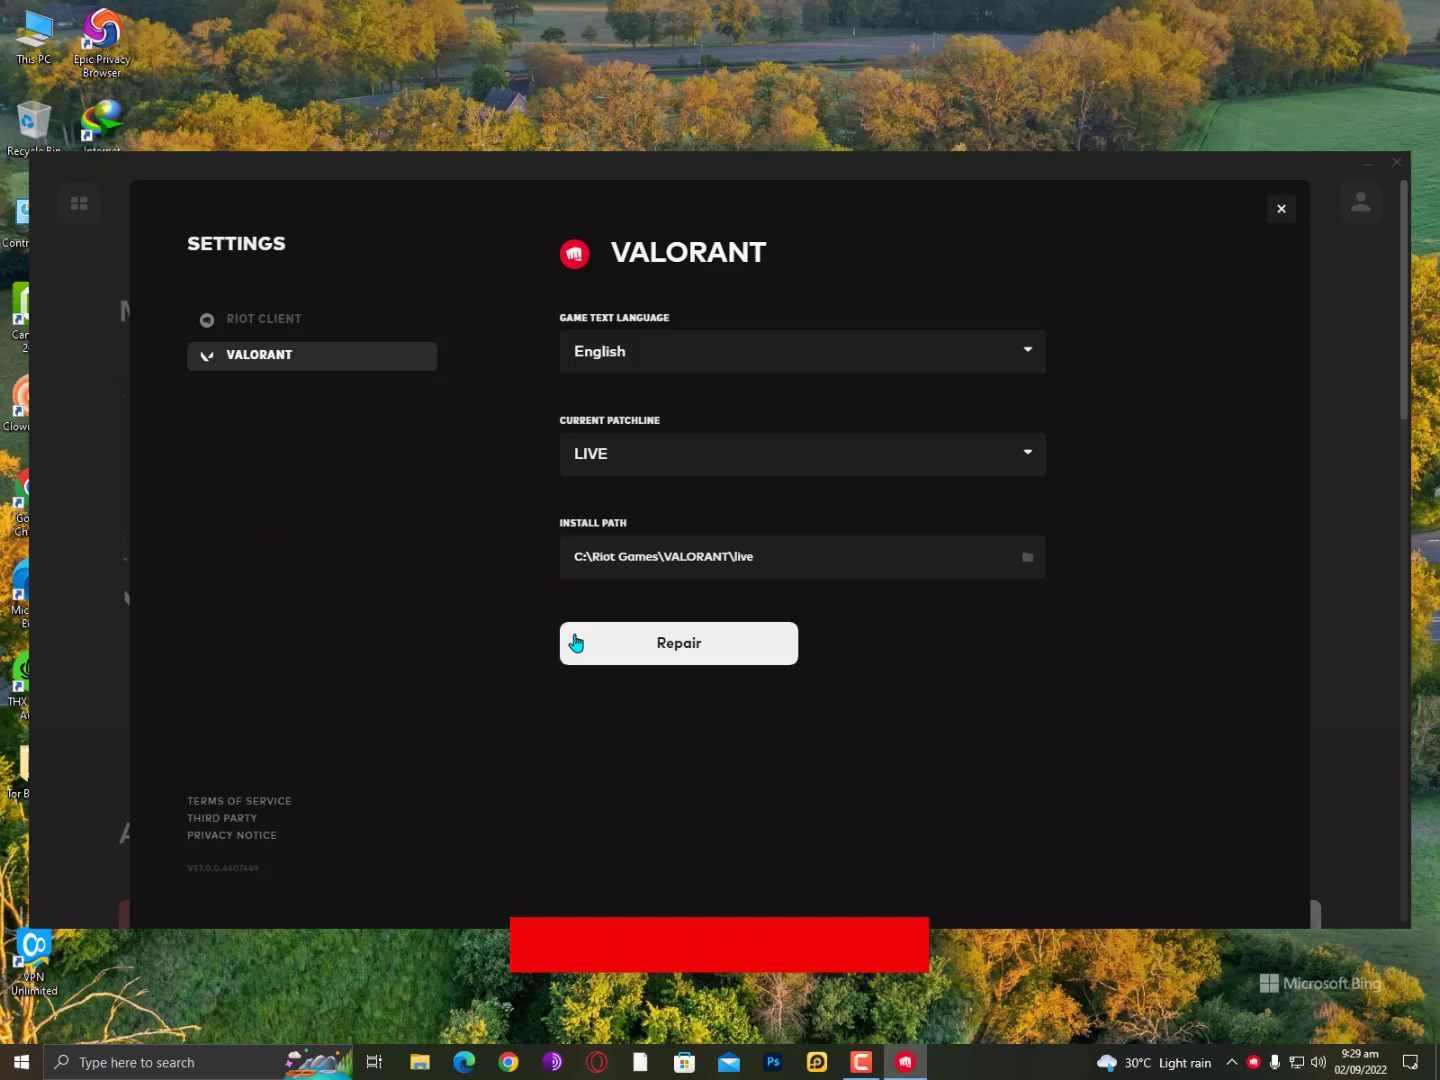
Close the Settings window and then quit Riot Client to return to the desktop.
click(1280, 208)
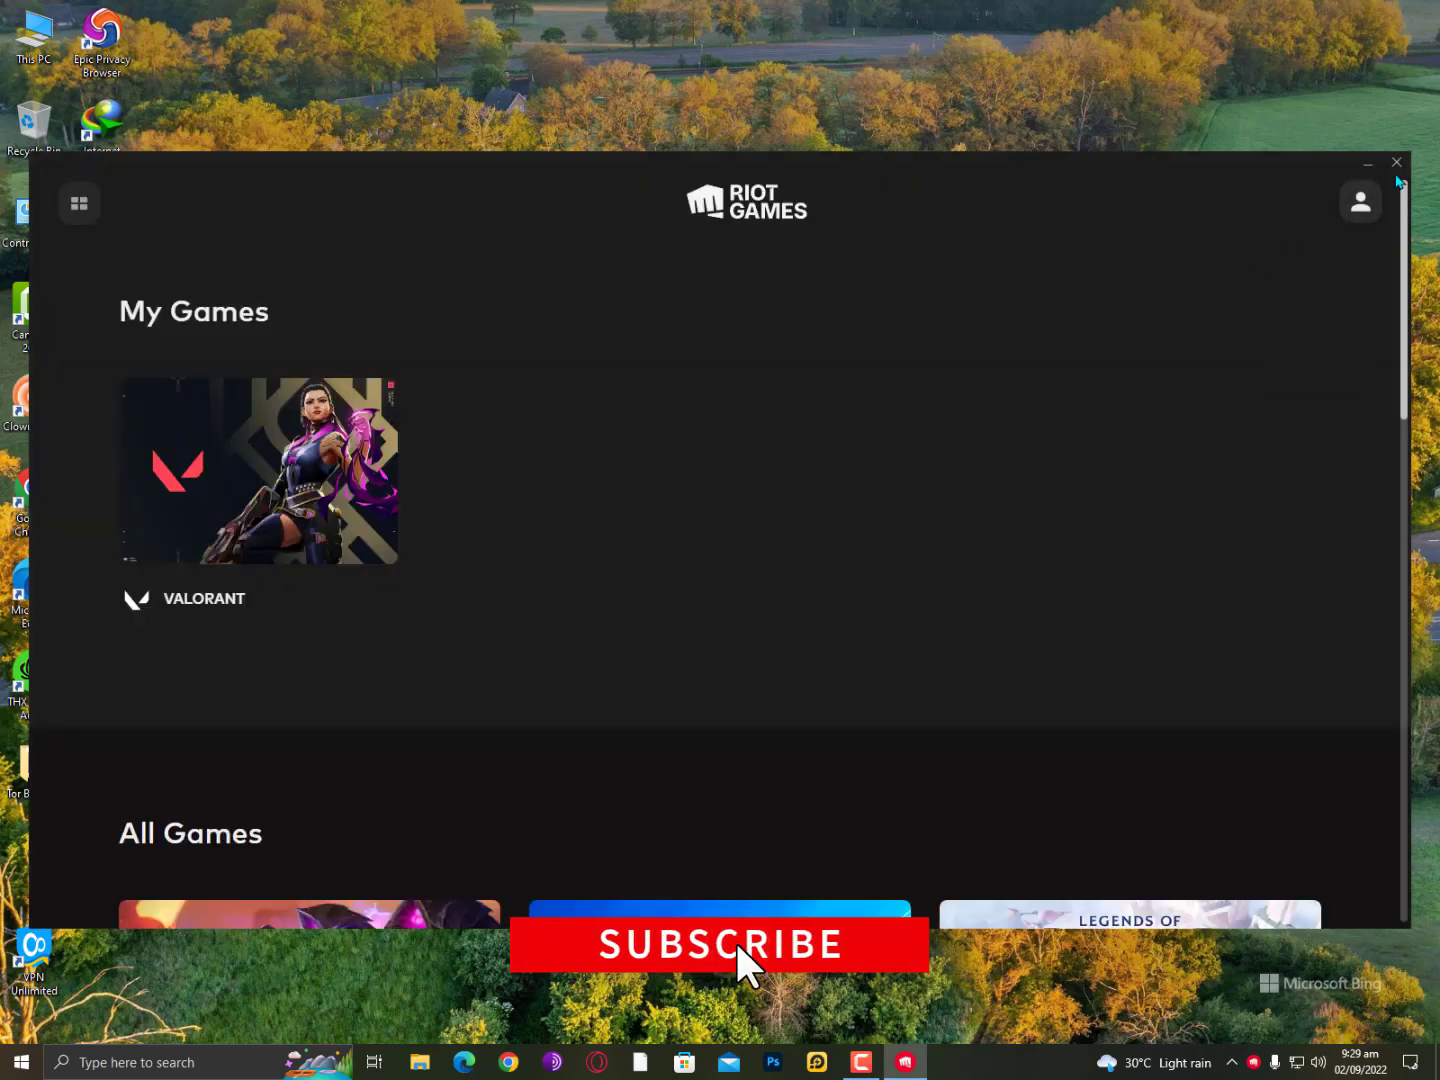
click(1397, 169)
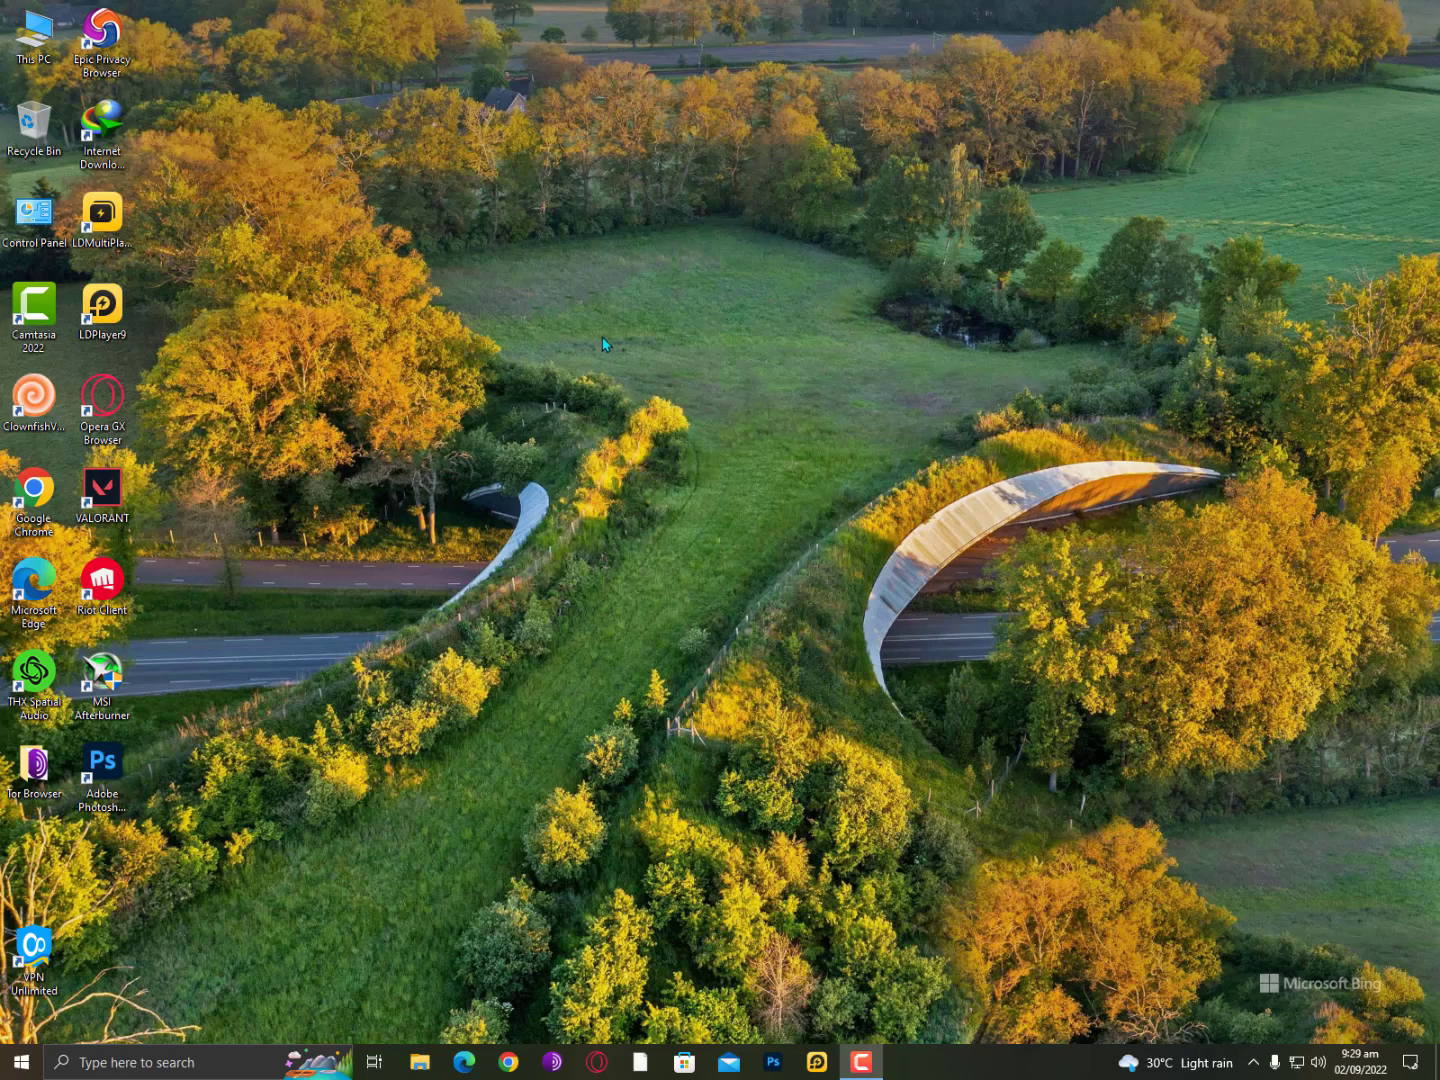
Launch Cloudflare WARP through Windows search after showing the tray icons.
click(1253, 1062)
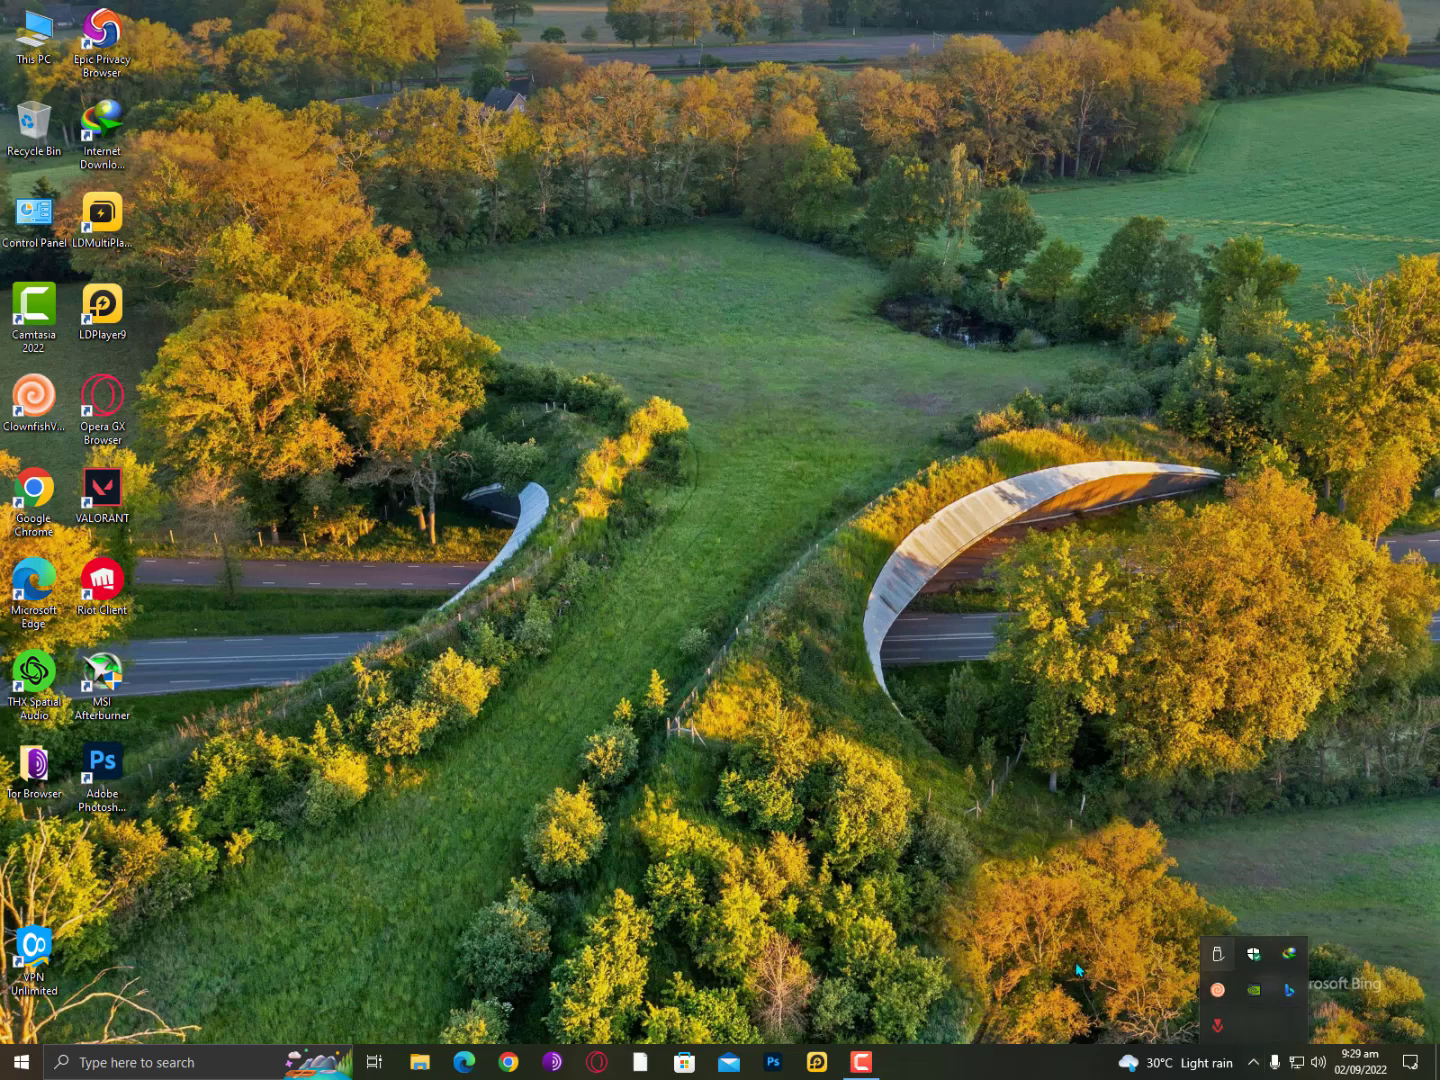
key(super)
text(cloud)
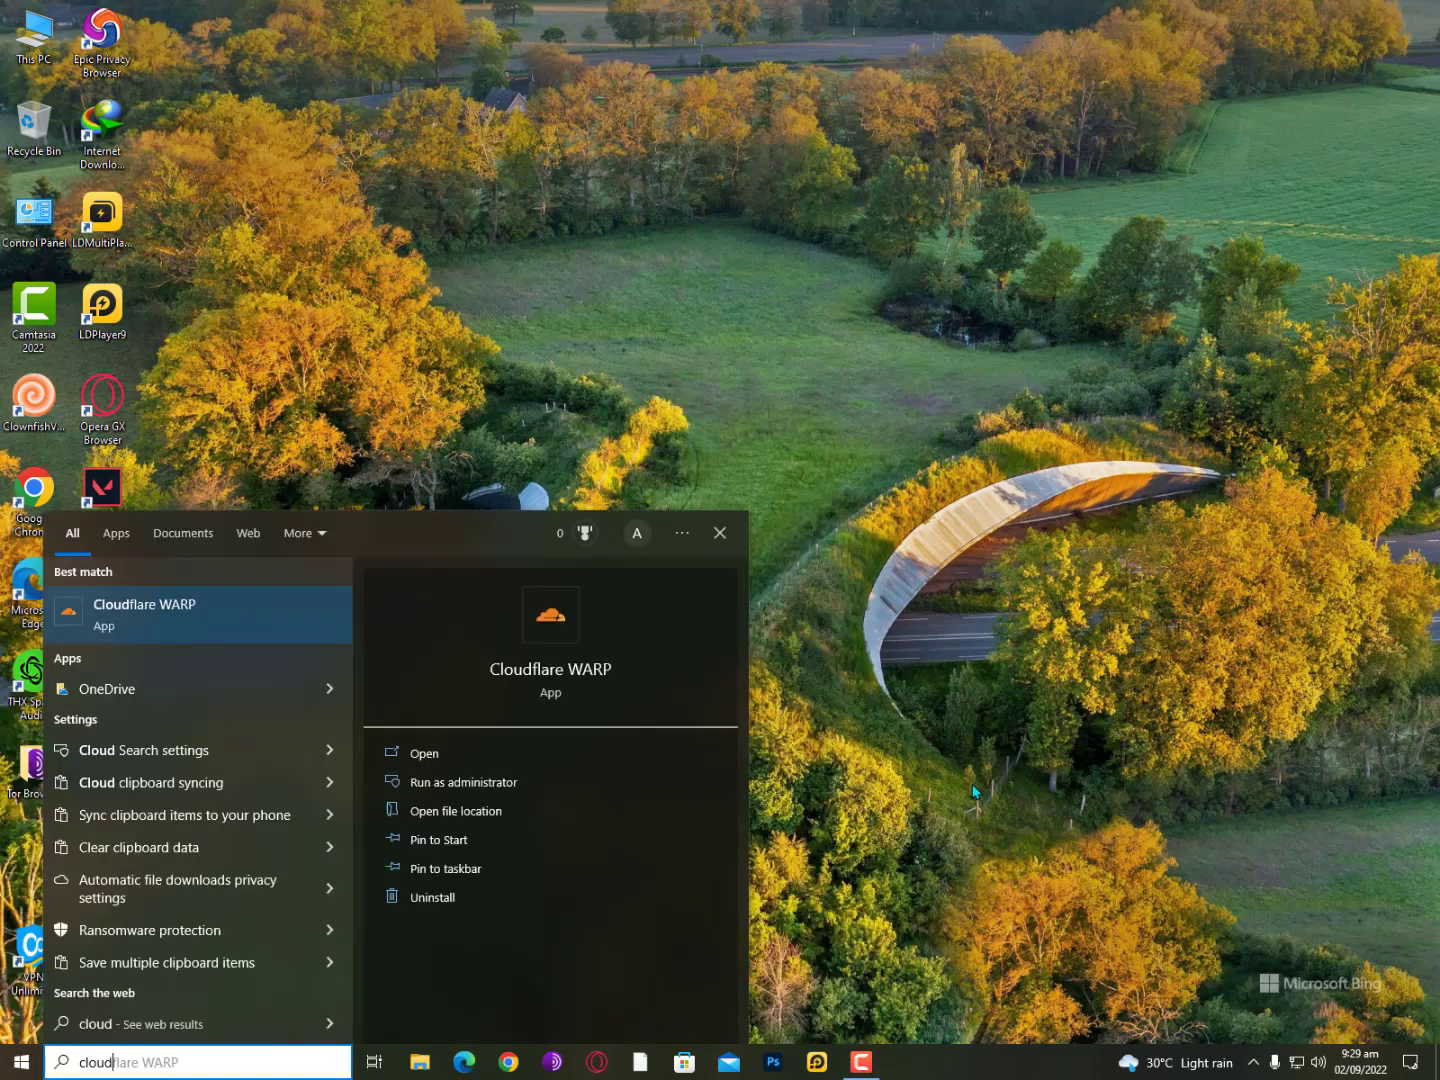
key(Return)
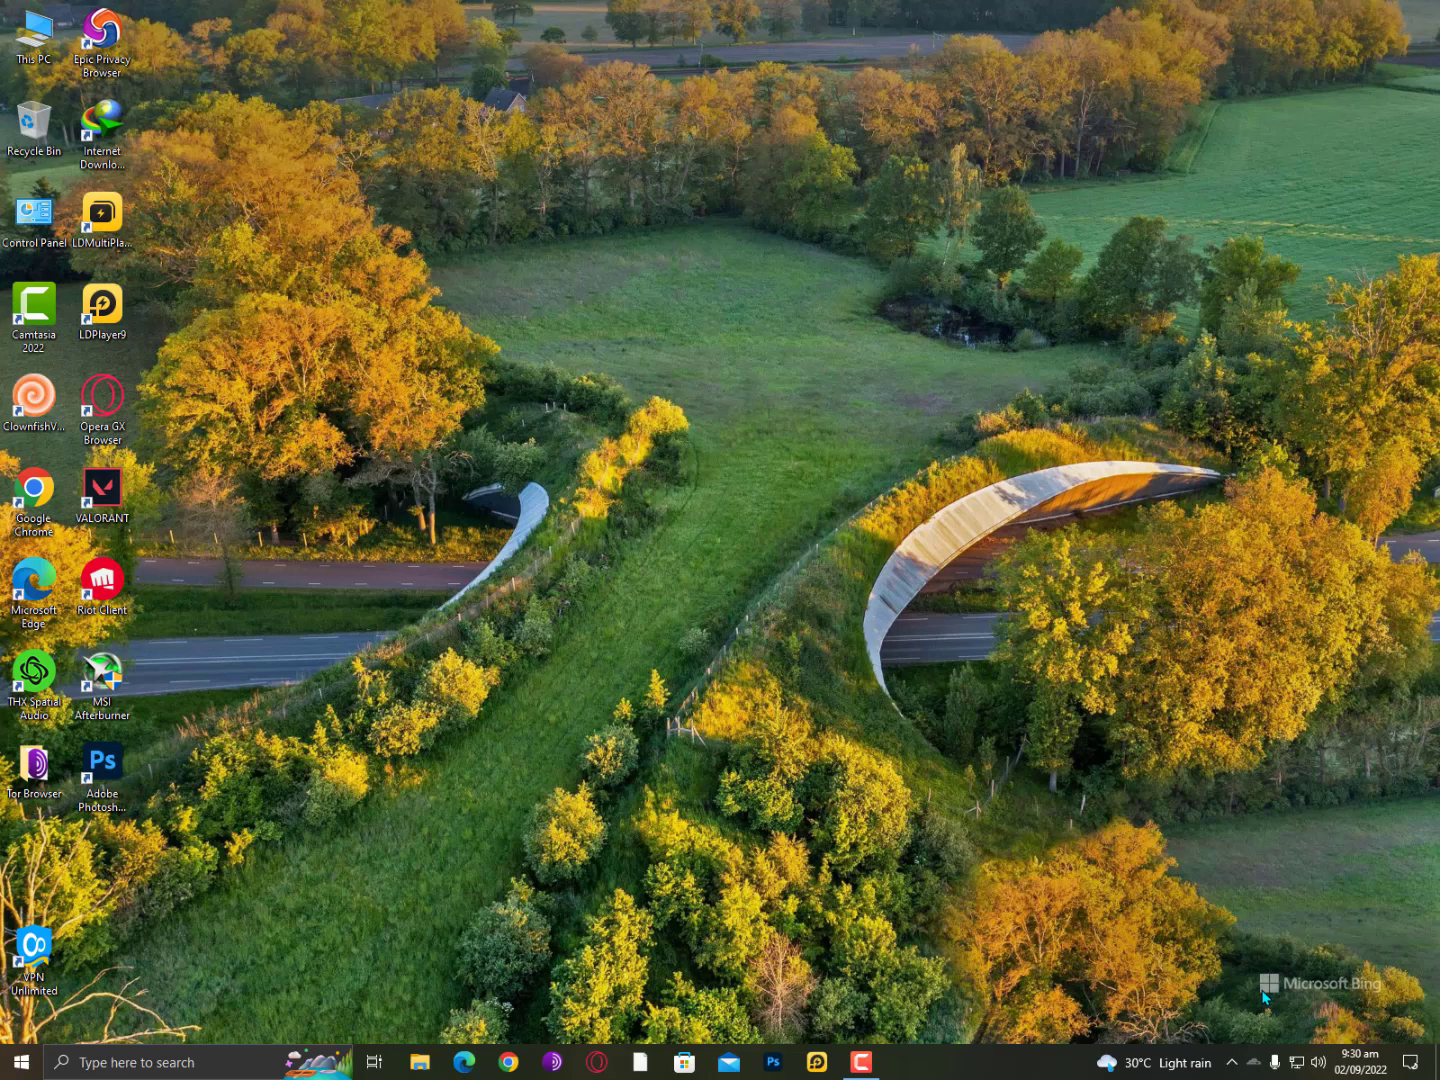
Set Cloudflare WARP to 1.1.1.1 with WARP mode and dismiss the panel.
click(1251, 1063)
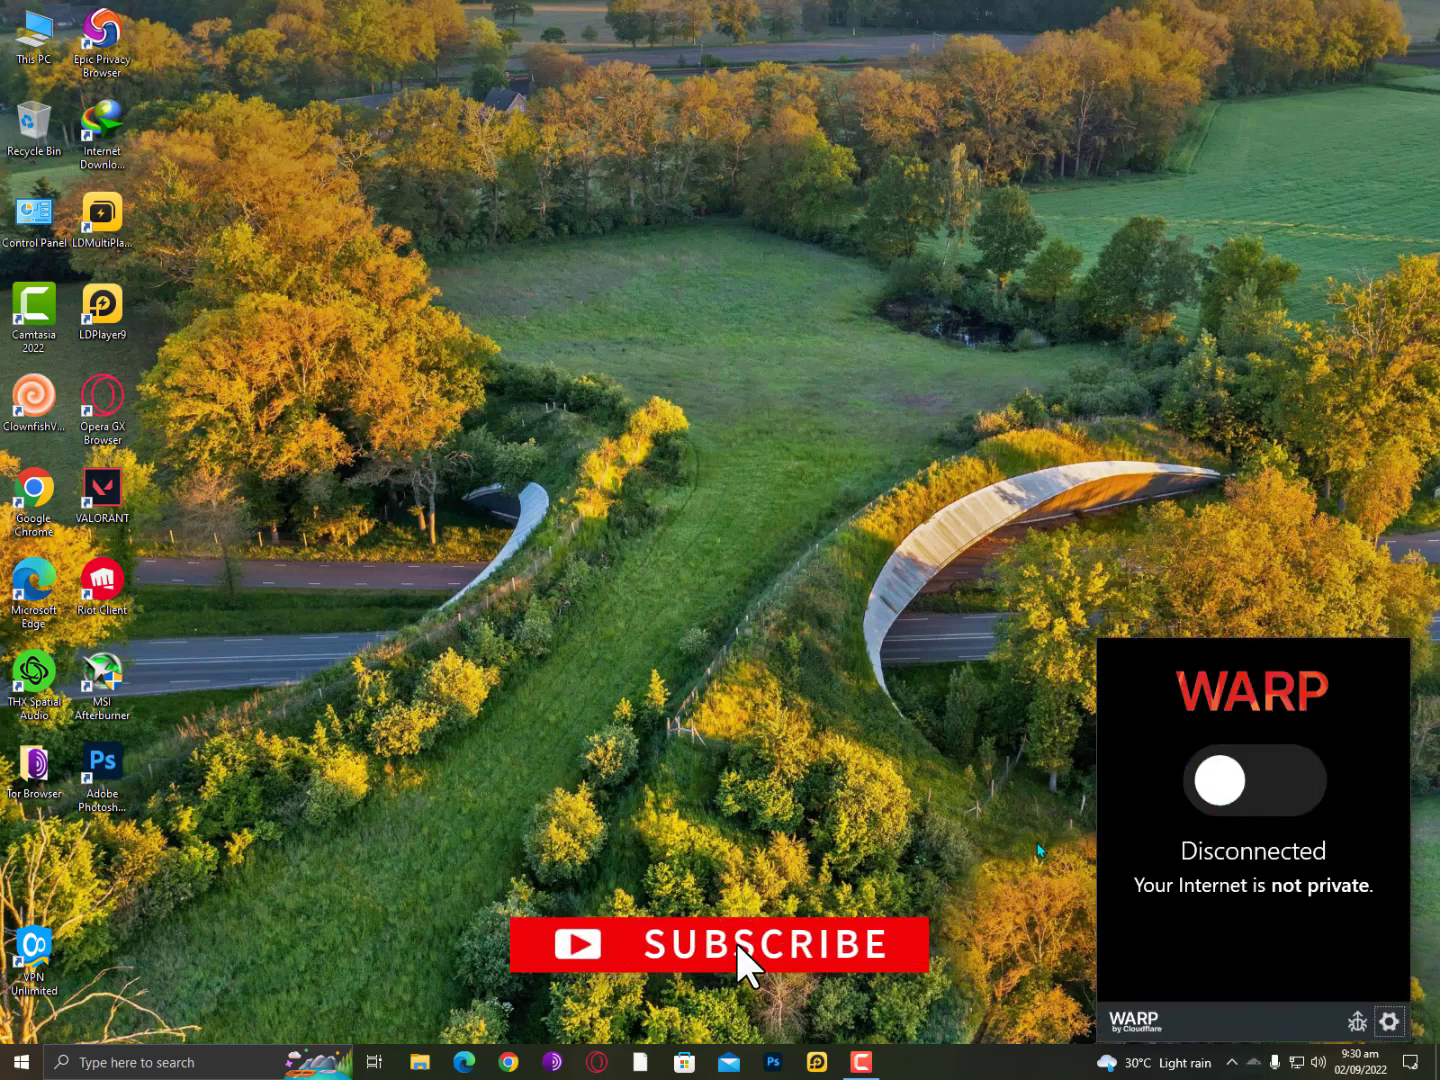
click(1391, 1022)
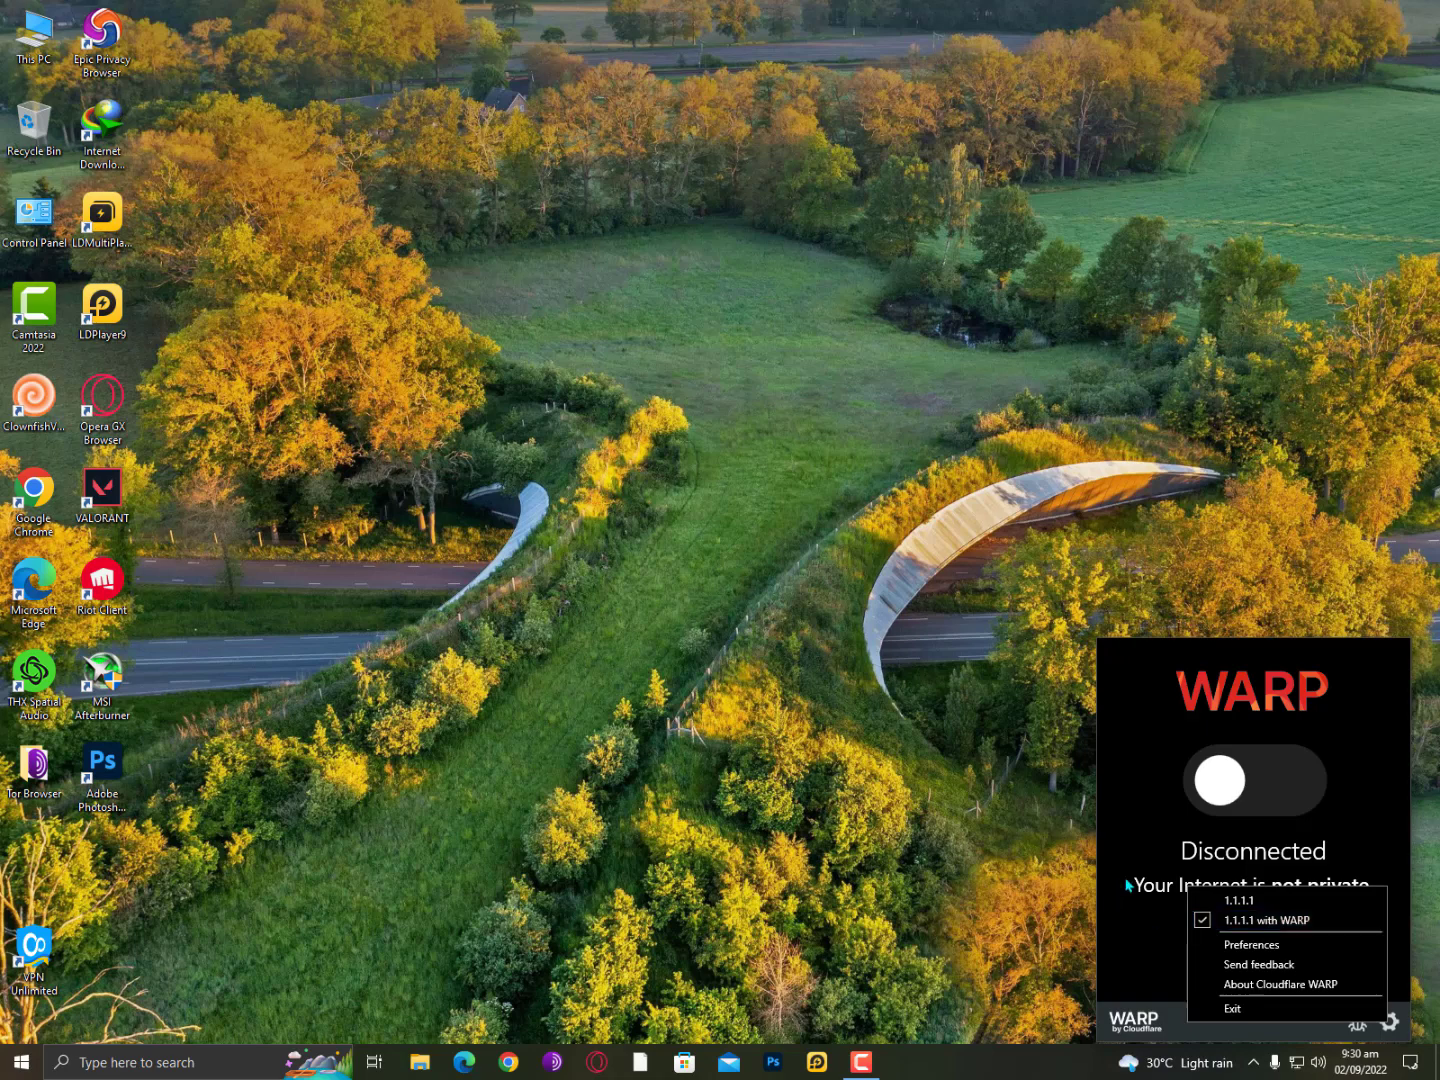
click(1123, 912)
click(1001, 920)
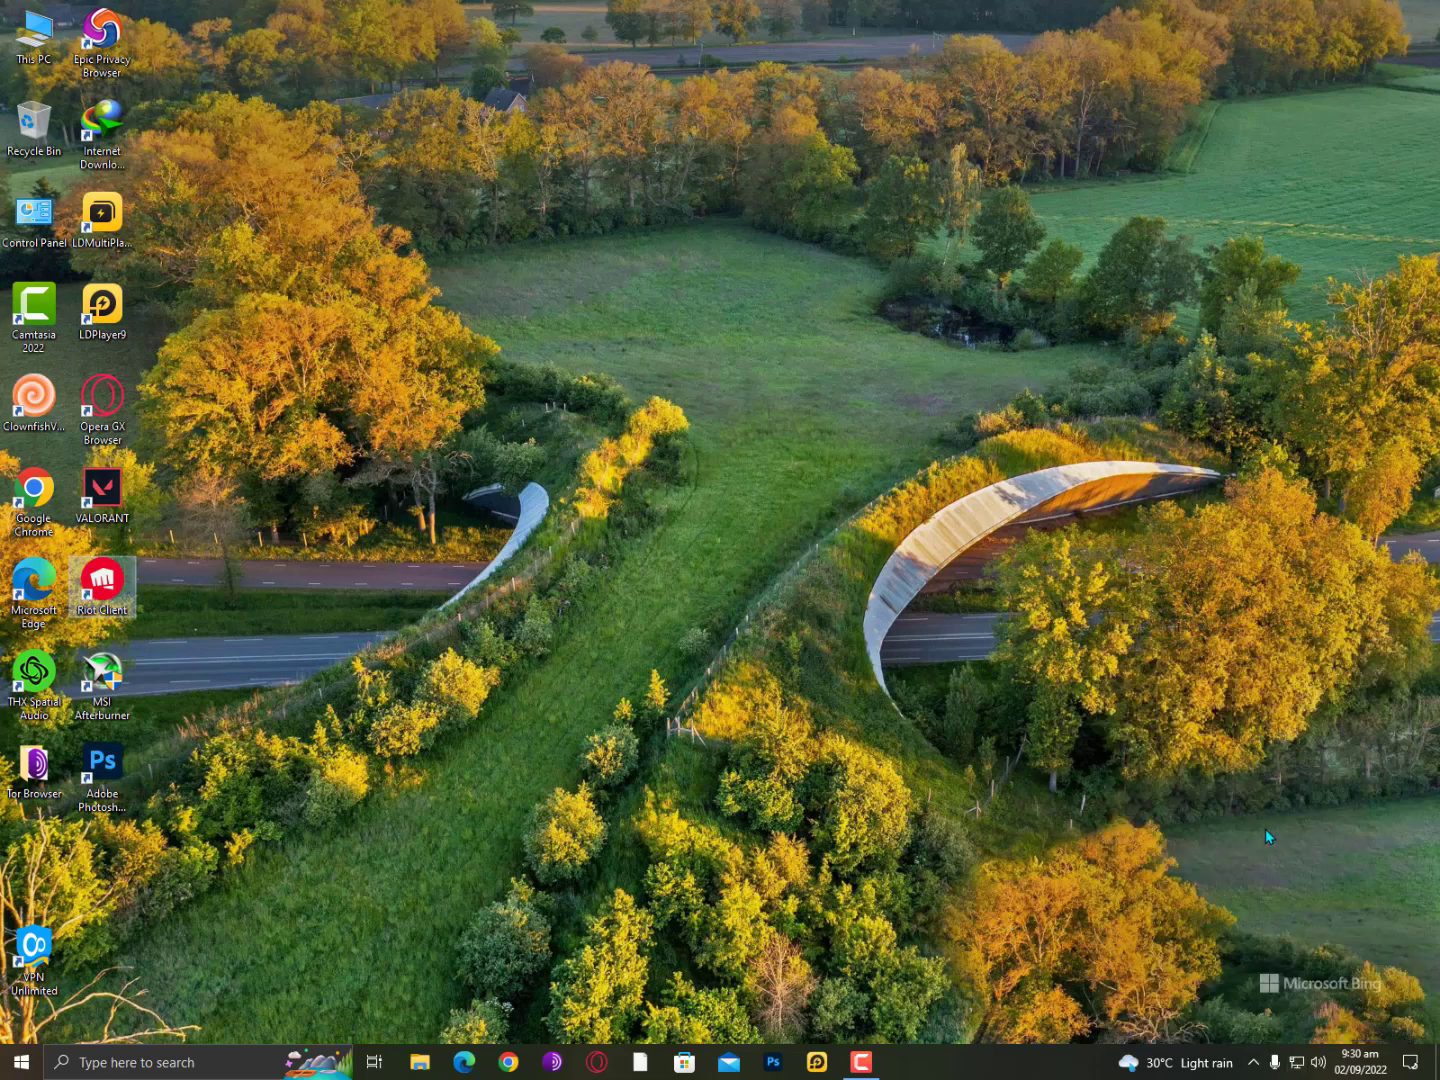